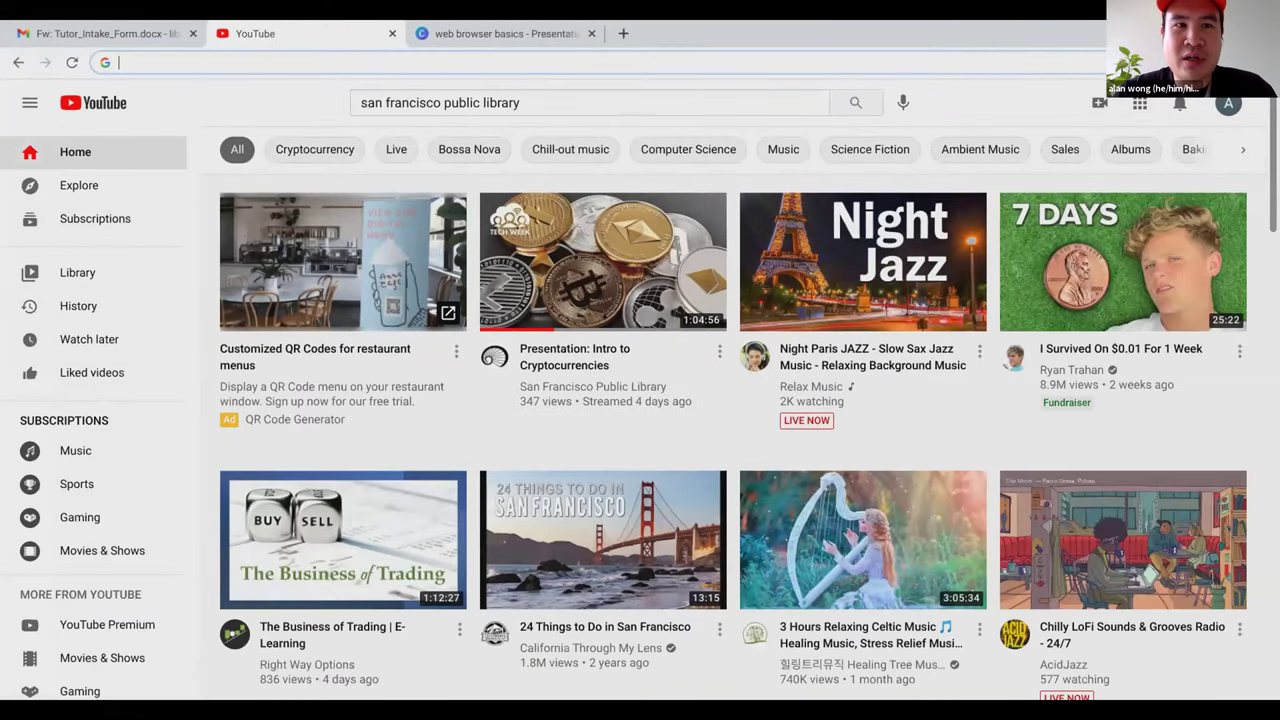
# Restore the maximized Chrome window showing YouTube to a smaller size with Super+Down
pyautogui.press('super+Down')
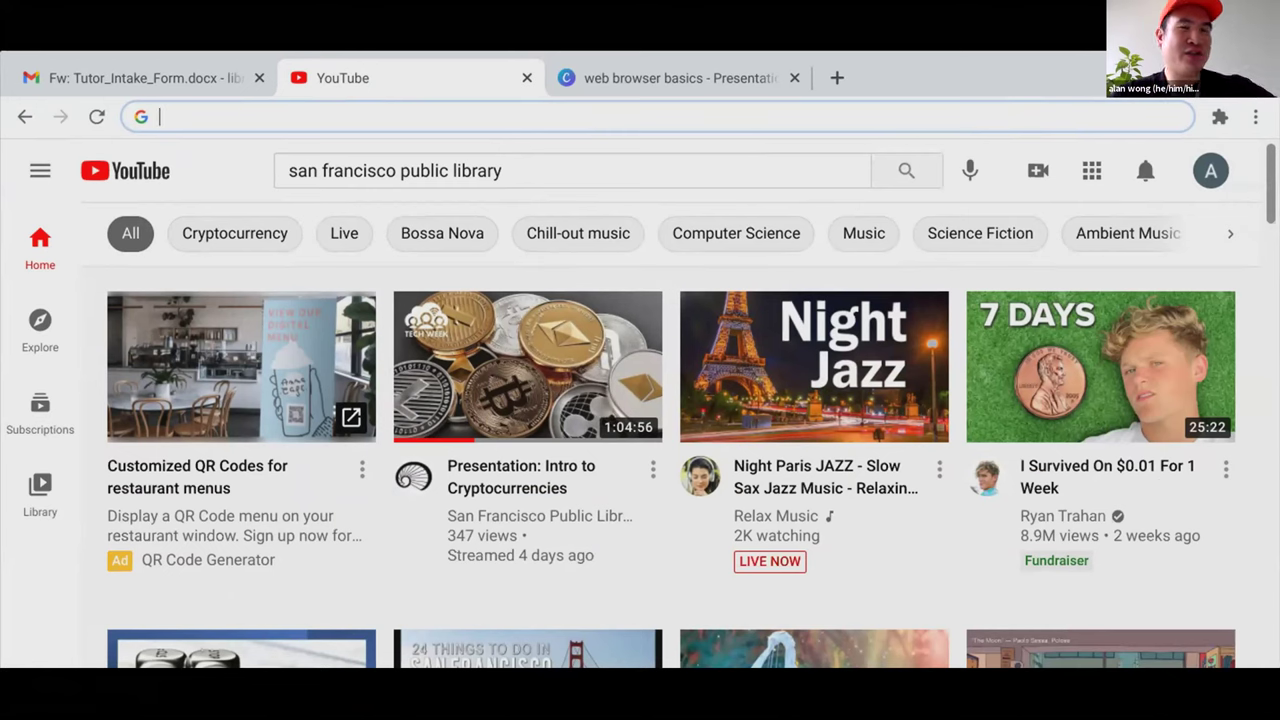
pyautogui.click(170, 118)
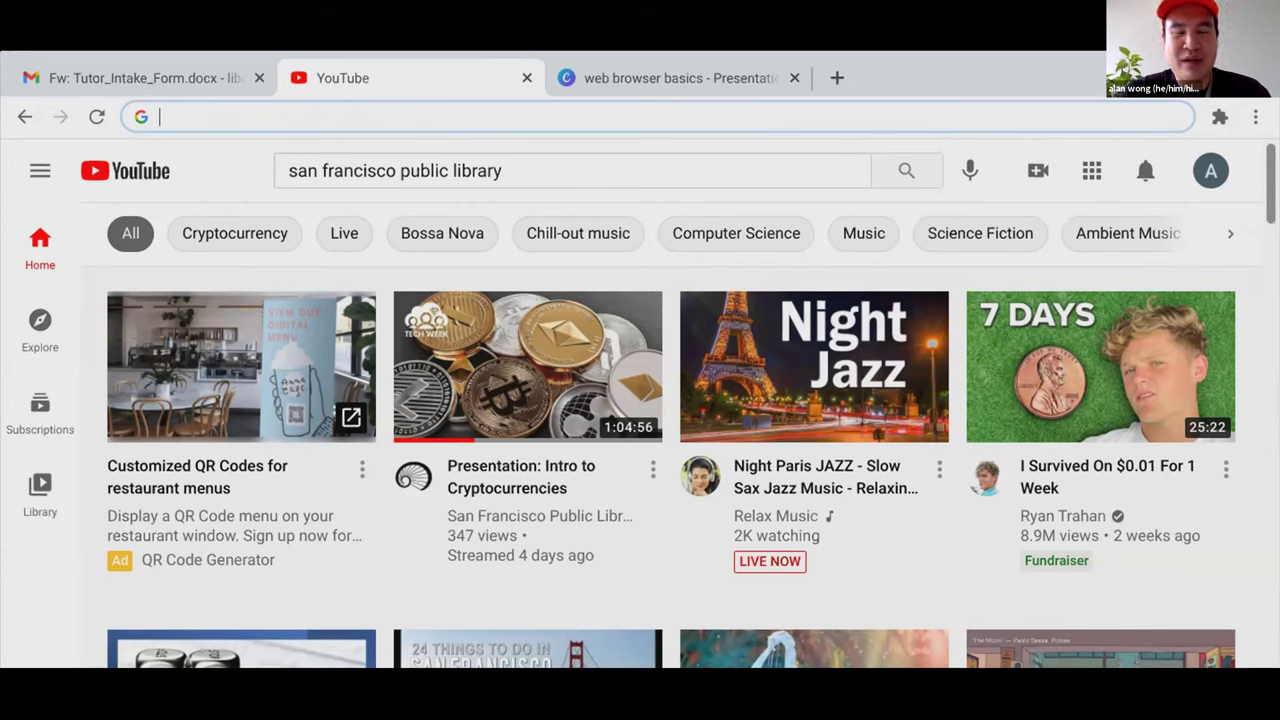
pyautogui.write('www.')
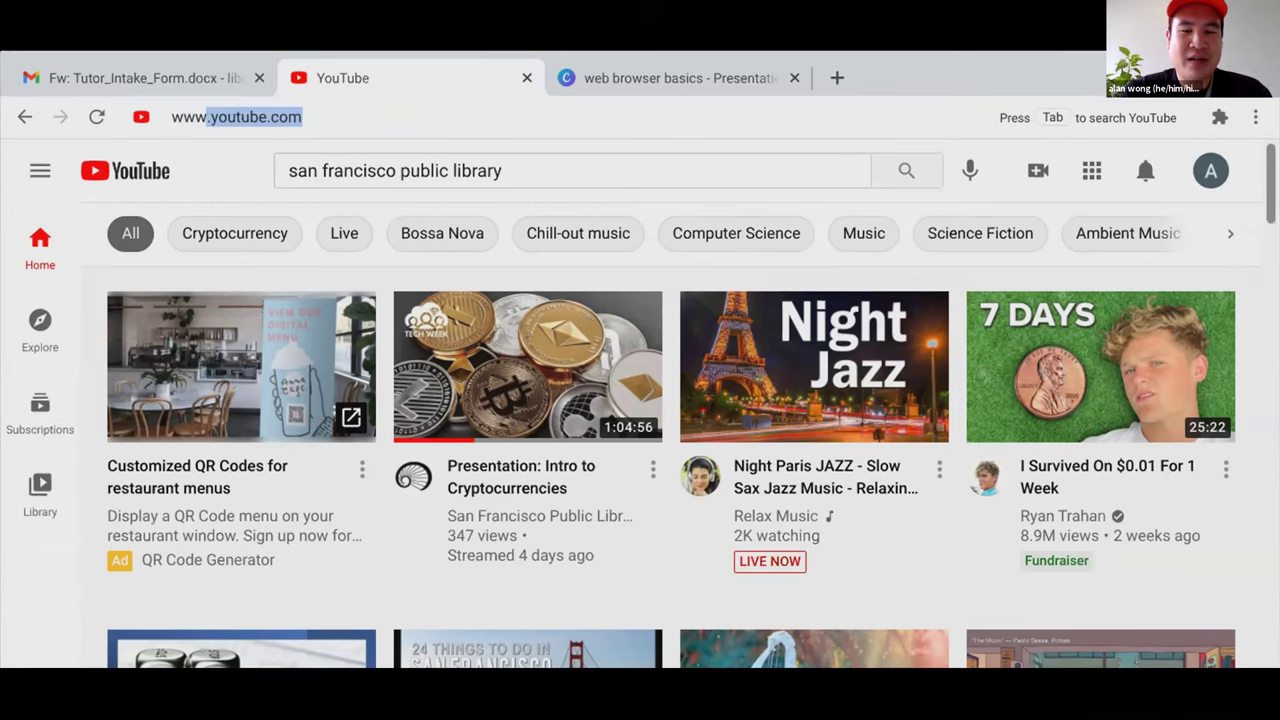
pyautogui.write('sfpl.or')
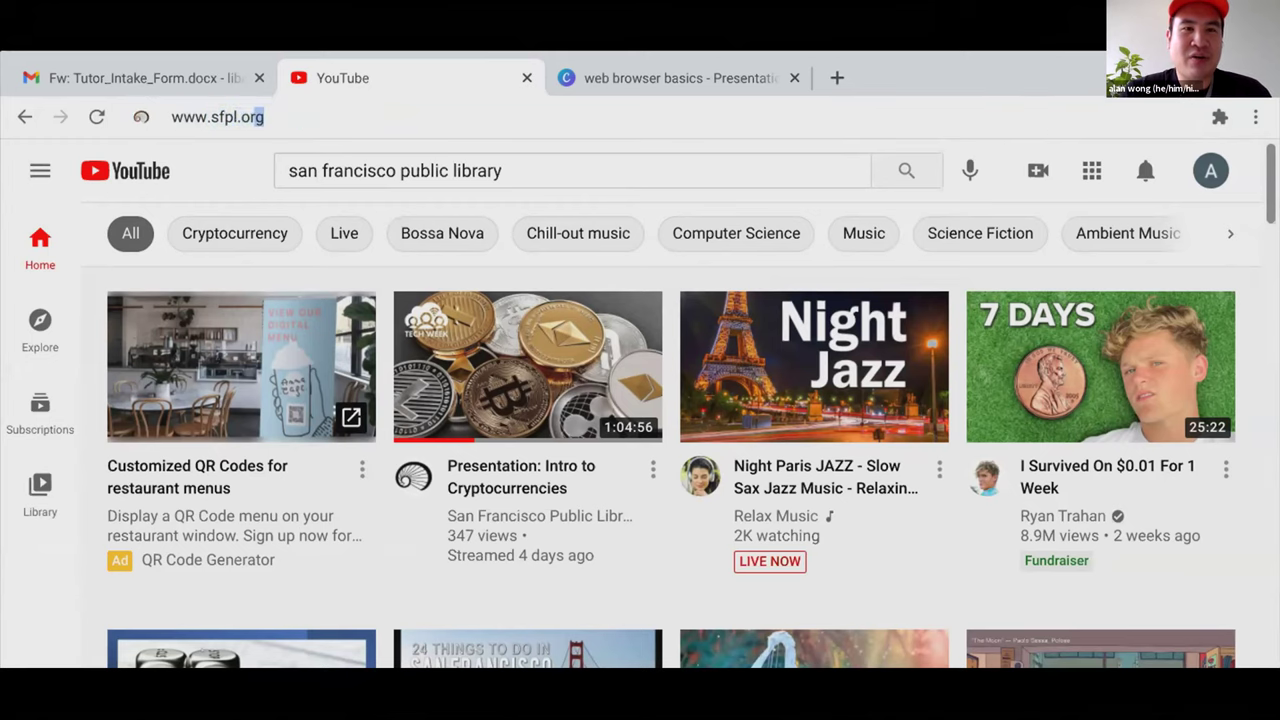
pyautogui.write('g')
pyautogui.press('Return')
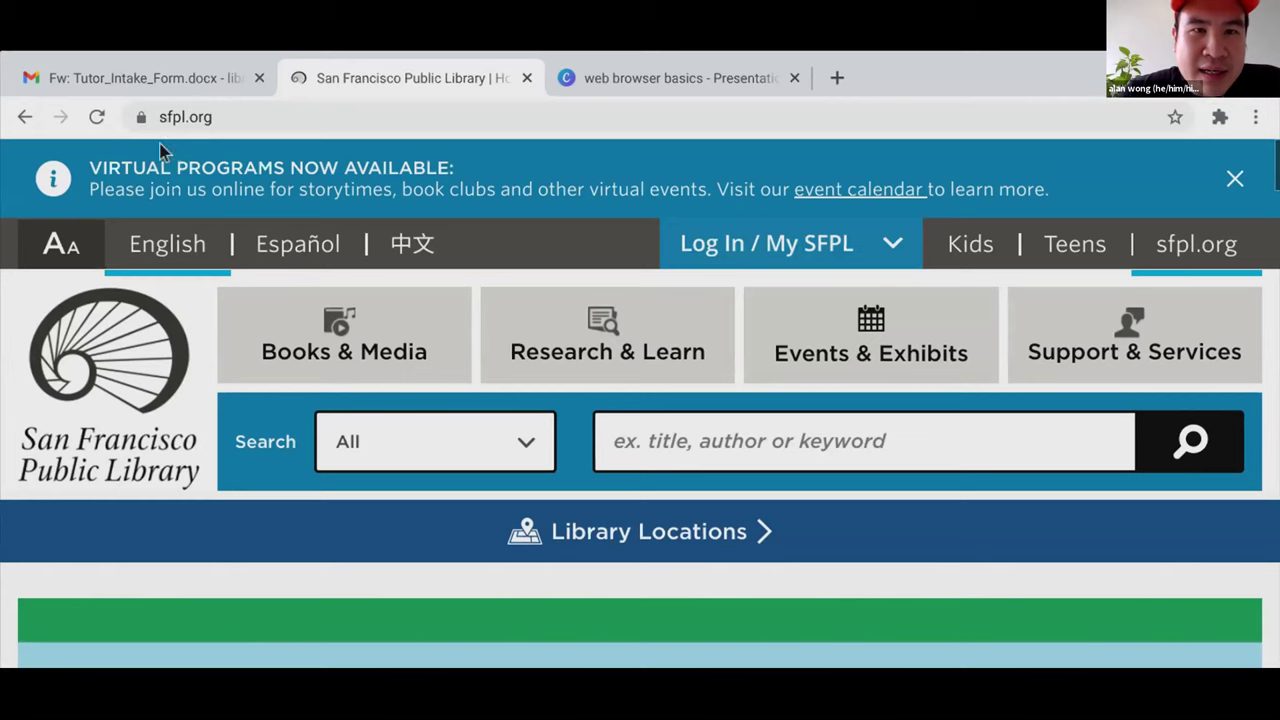
pyautogui.click(254, 128)
pyautogui.doubleClick(254, 122)
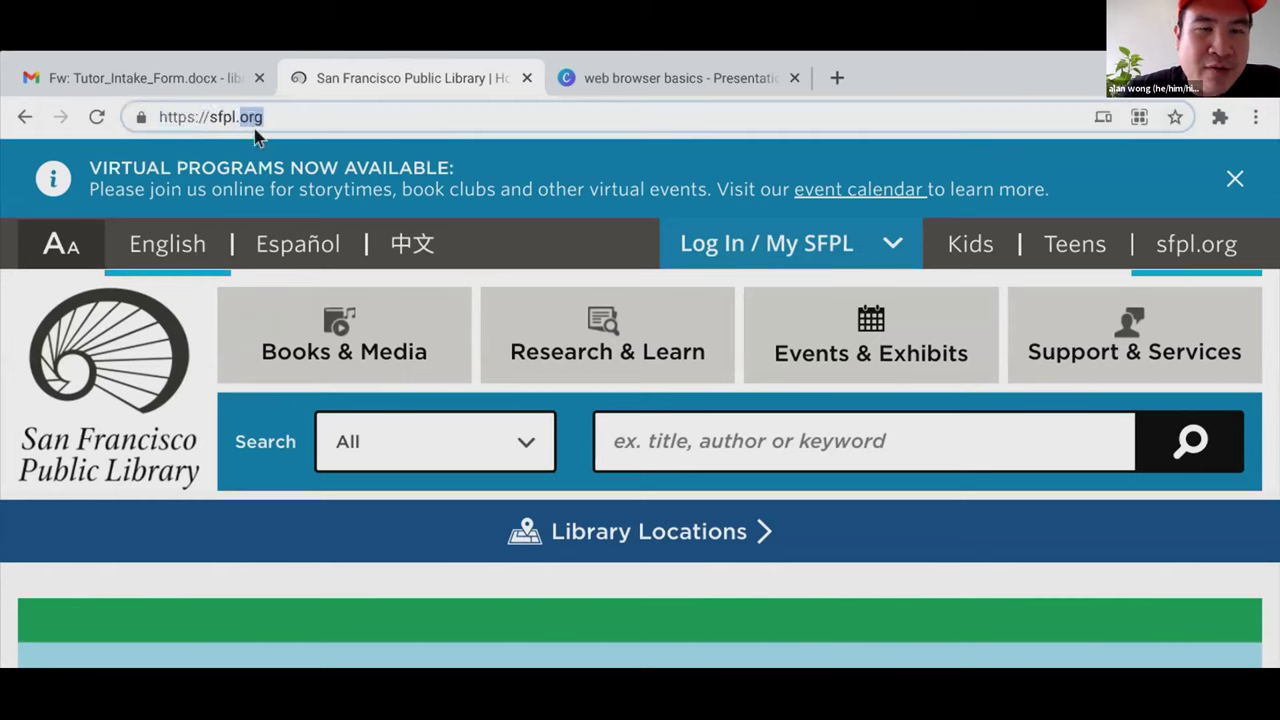
pyautogui.click(286, 125)
pyautogui.tripleClick(288, 125)
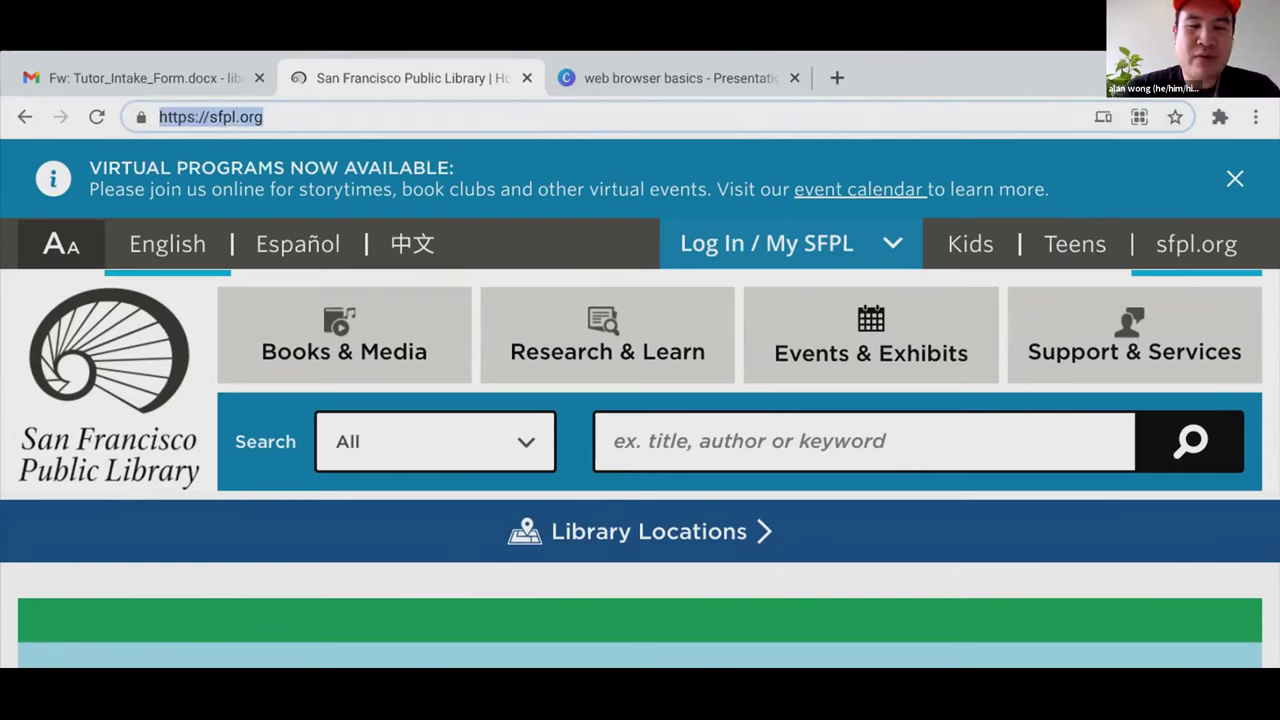
pyautogui.write('www.goo')
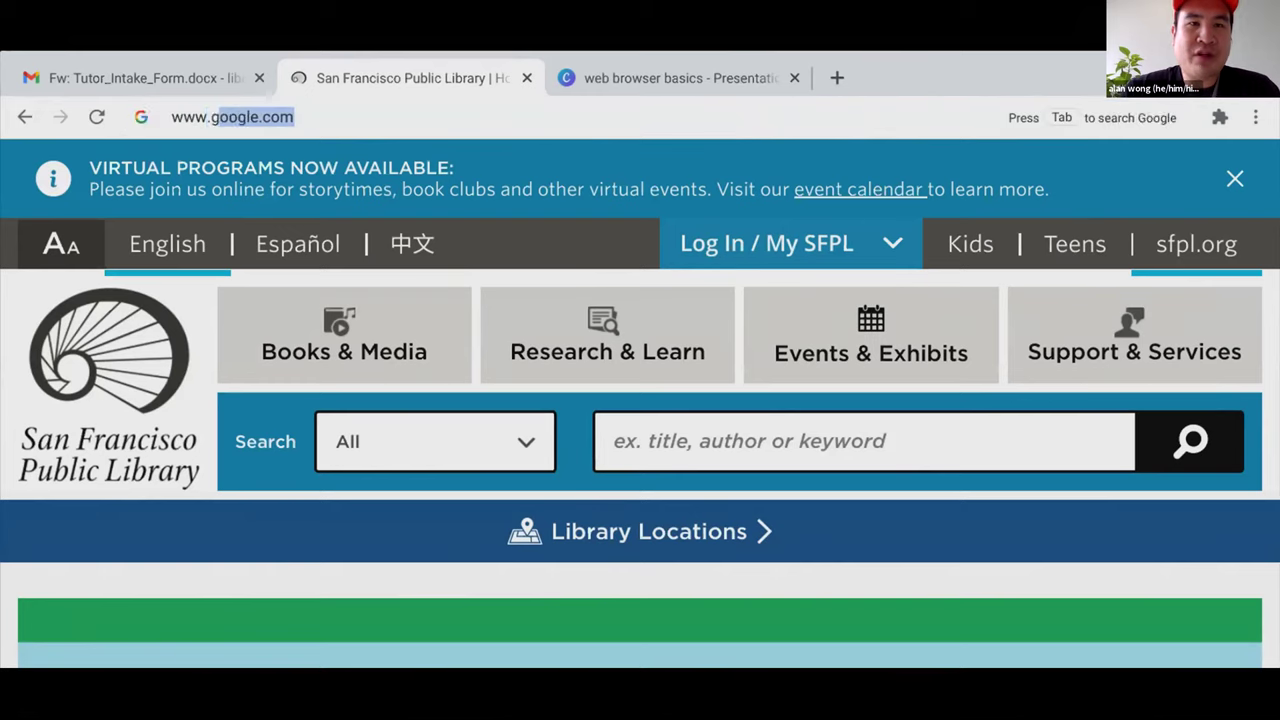
pyautogui.write('gle.com')
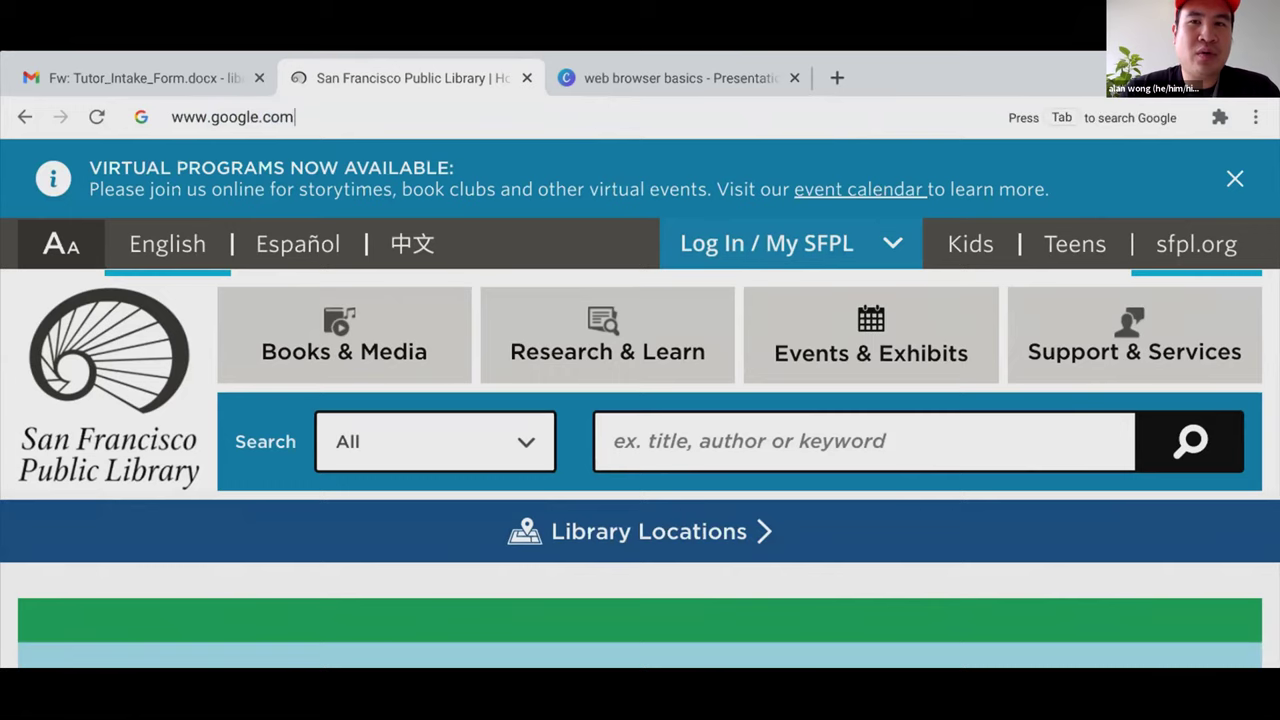
pyautogui.press('Return')
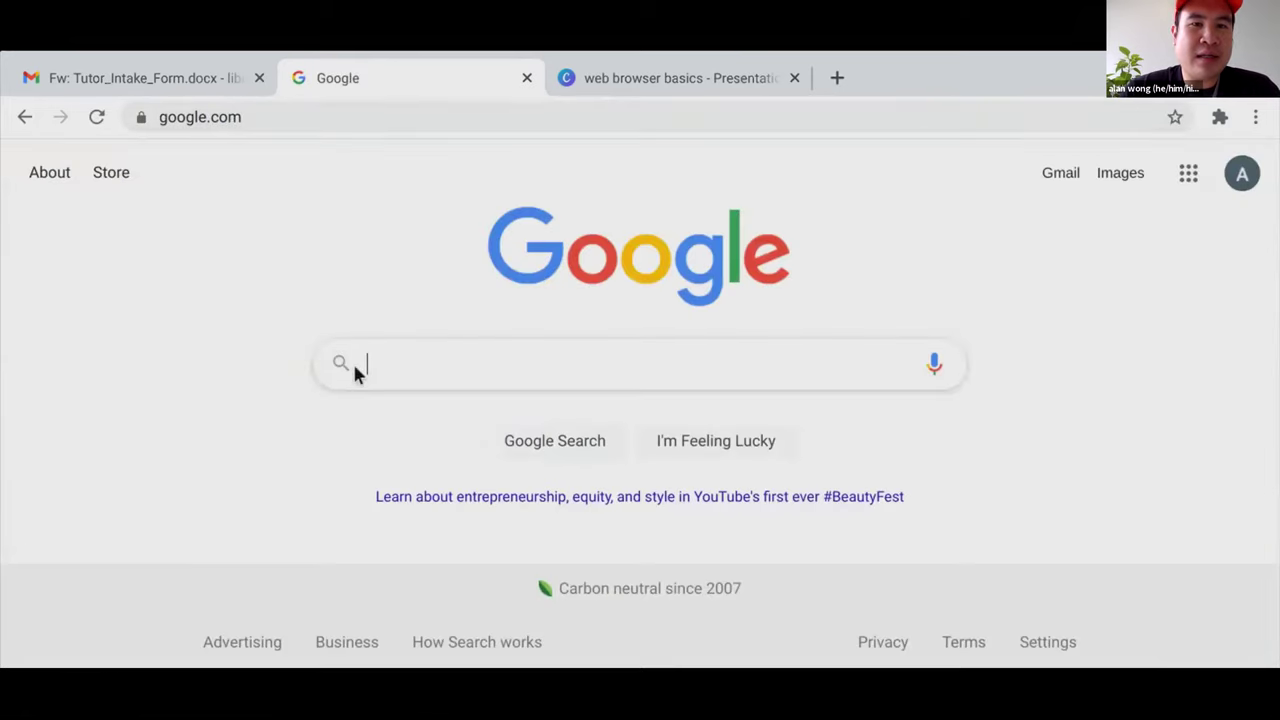
# Search 'what is a url' from the Google search box
pyautogui.click(474, 363)
pyautogui.click(431, 352)
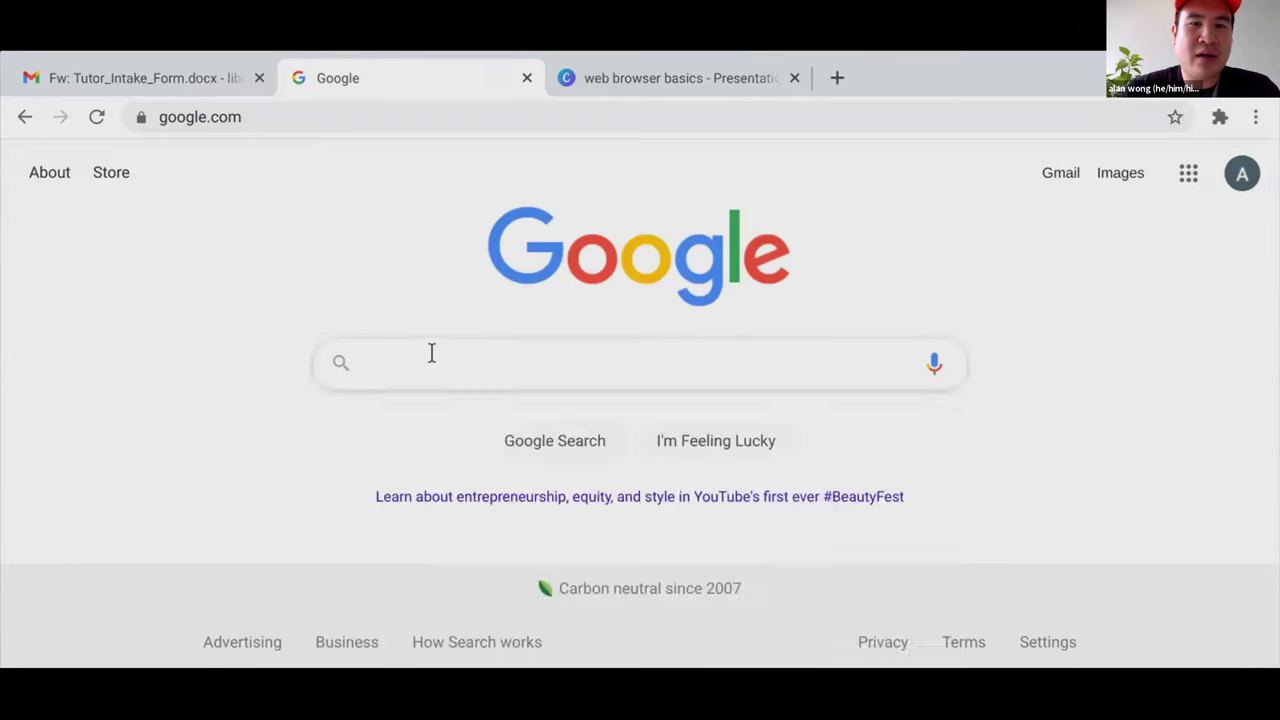
pyautogui.click(449, 362)
pyautogui.write('what is ')
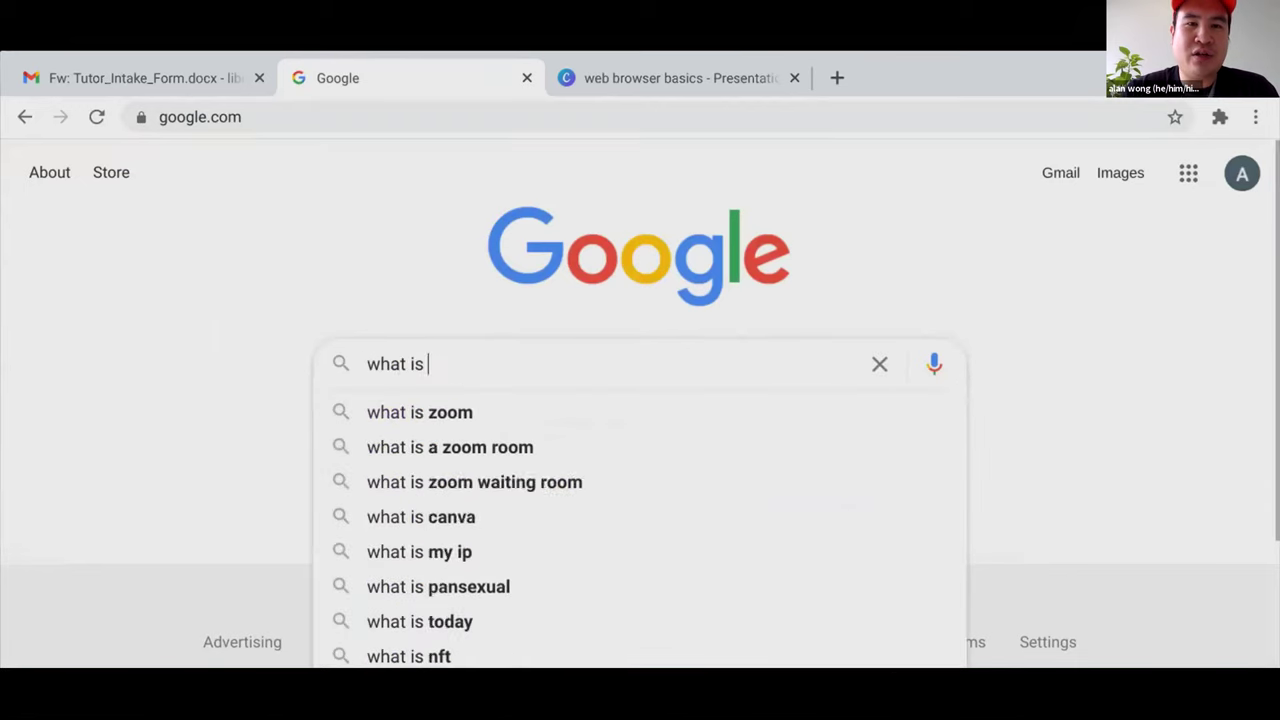
pyautogui.write('a url')
pyautogui.press('Return')
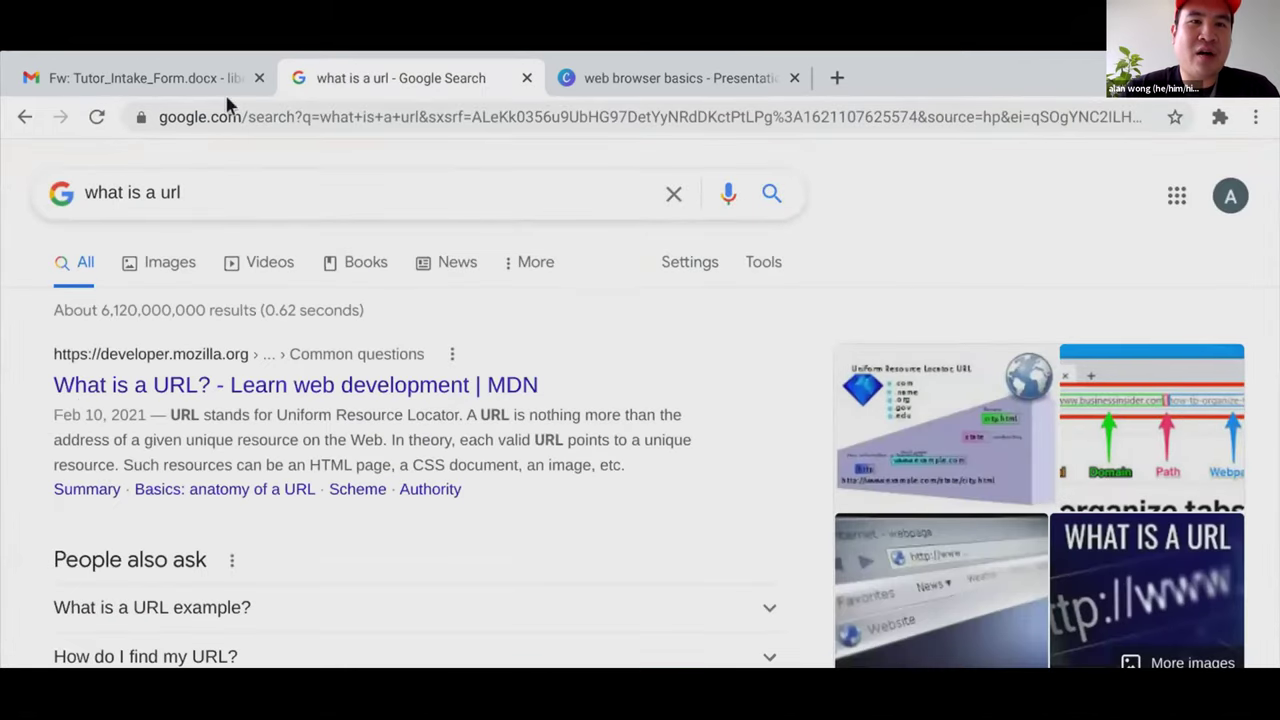
# Run the same 'what is a url' search again from the address bar
pyautogui.click(285, 119)
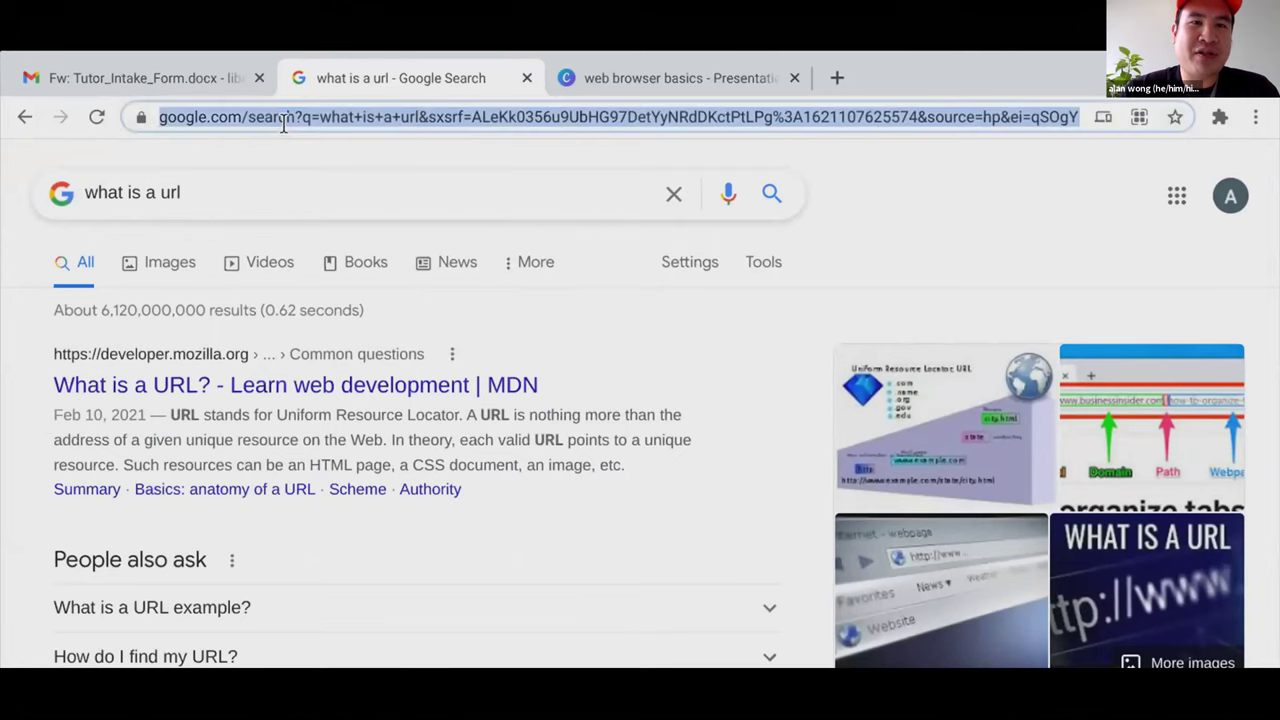
pyautogui.write('what is a url')
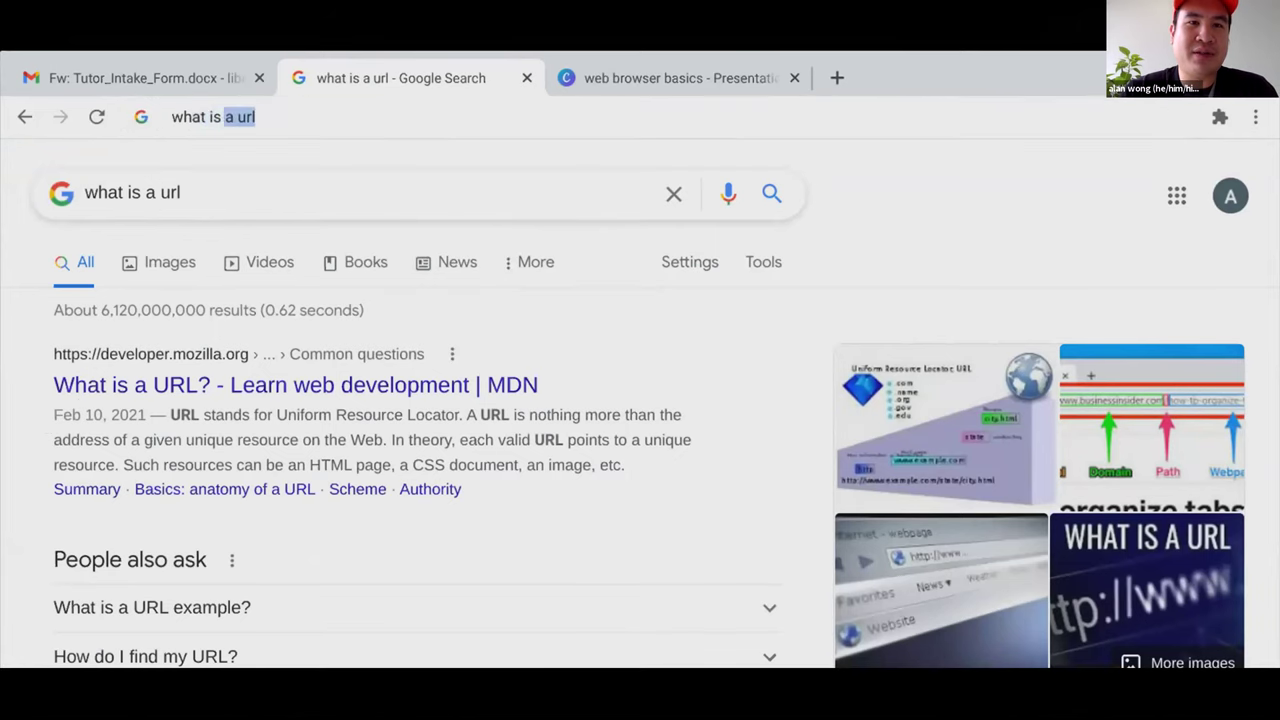
pyautogui.press('Return')
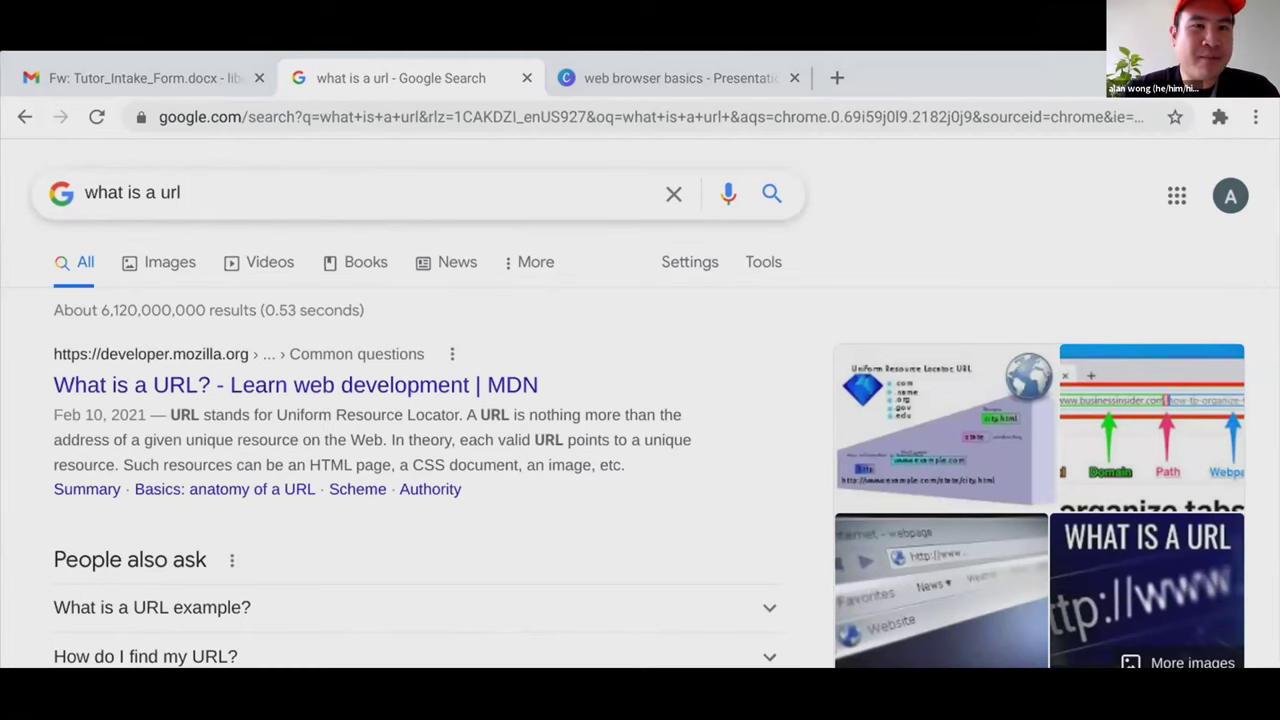
# Clear the 'what is a url' query and load sfpl.org from the address bar
pyautogui.click(343, 195)
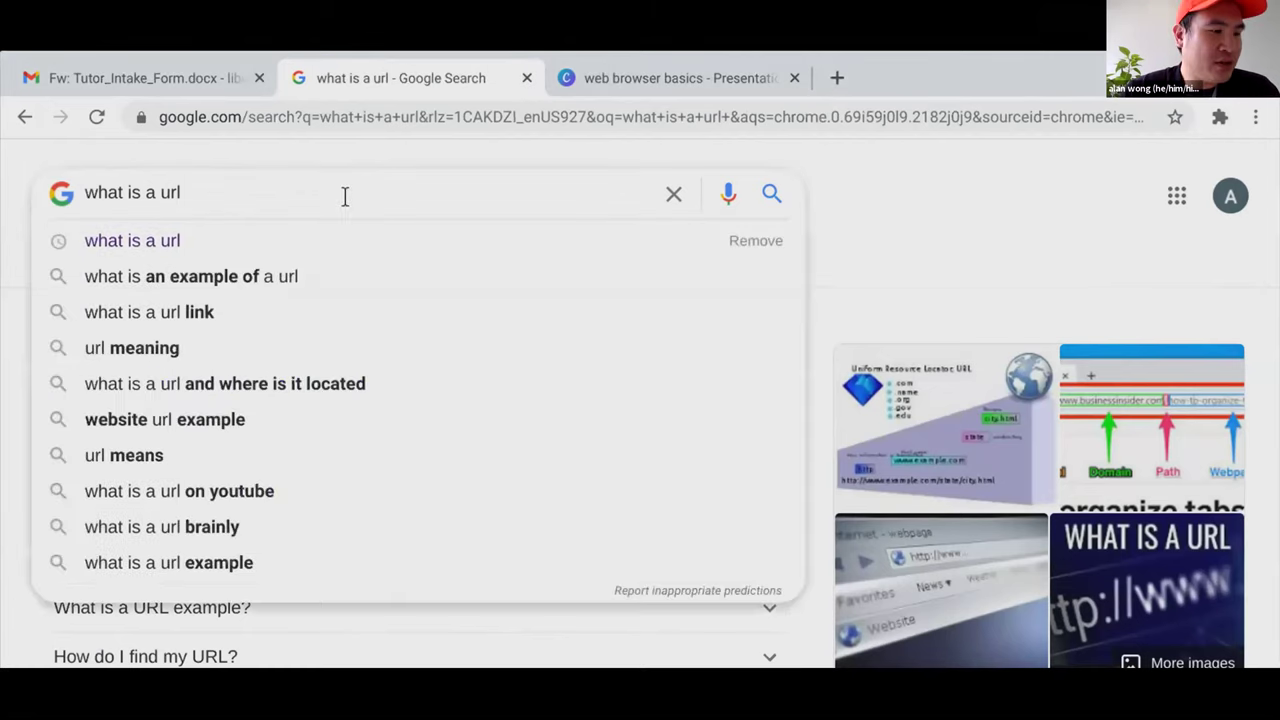
pyautogui.click(407, 112)
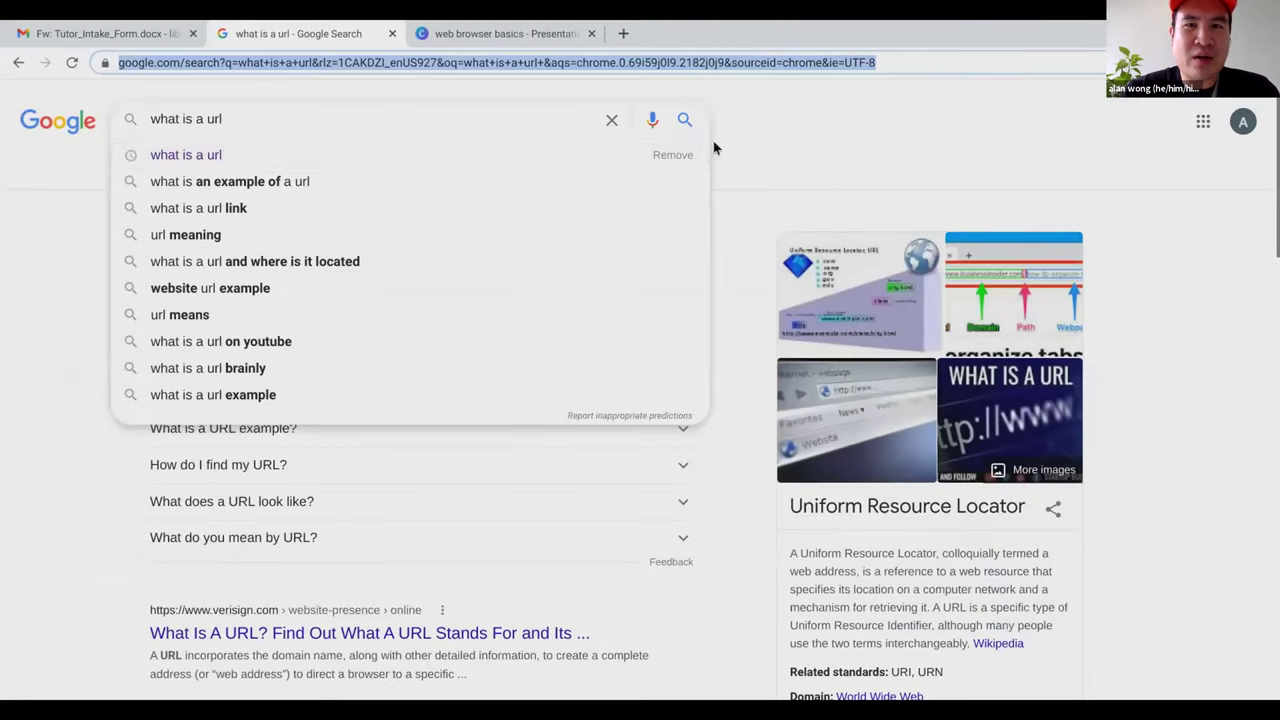
pyautogui.click(674, 193)
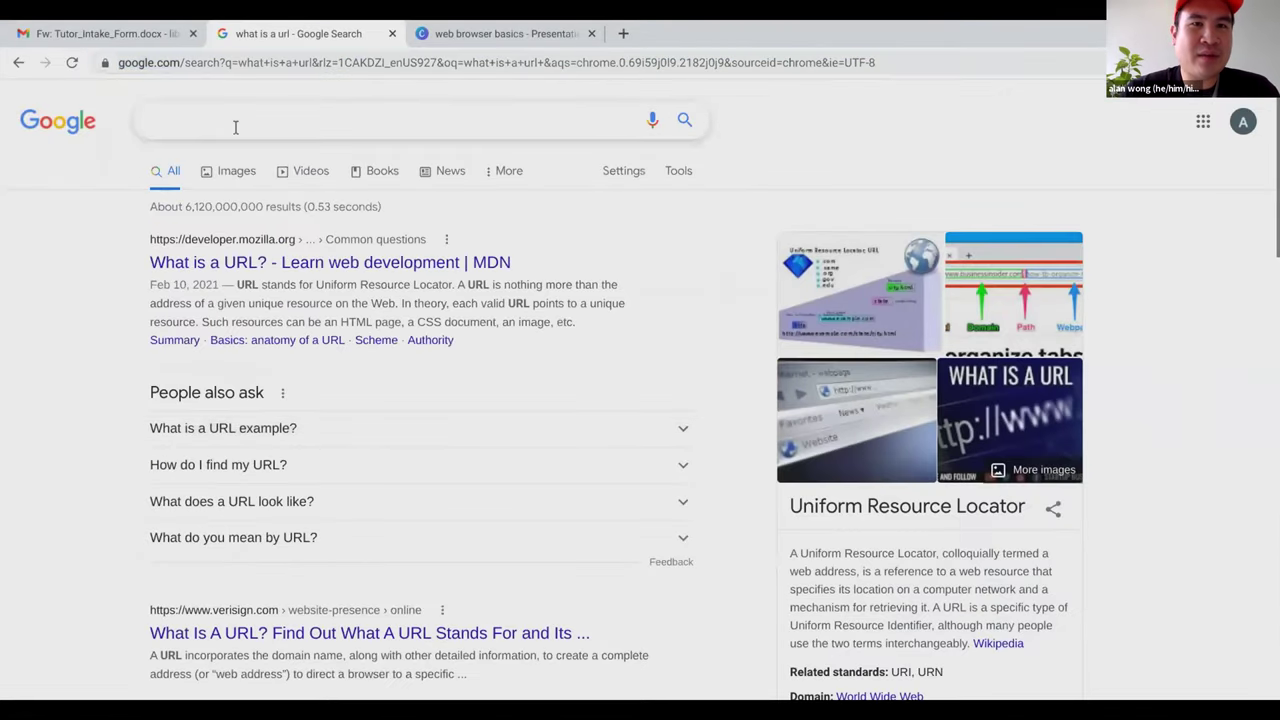
pyautogui.click(315, 60)
pyautogui.write('sfpl.org')
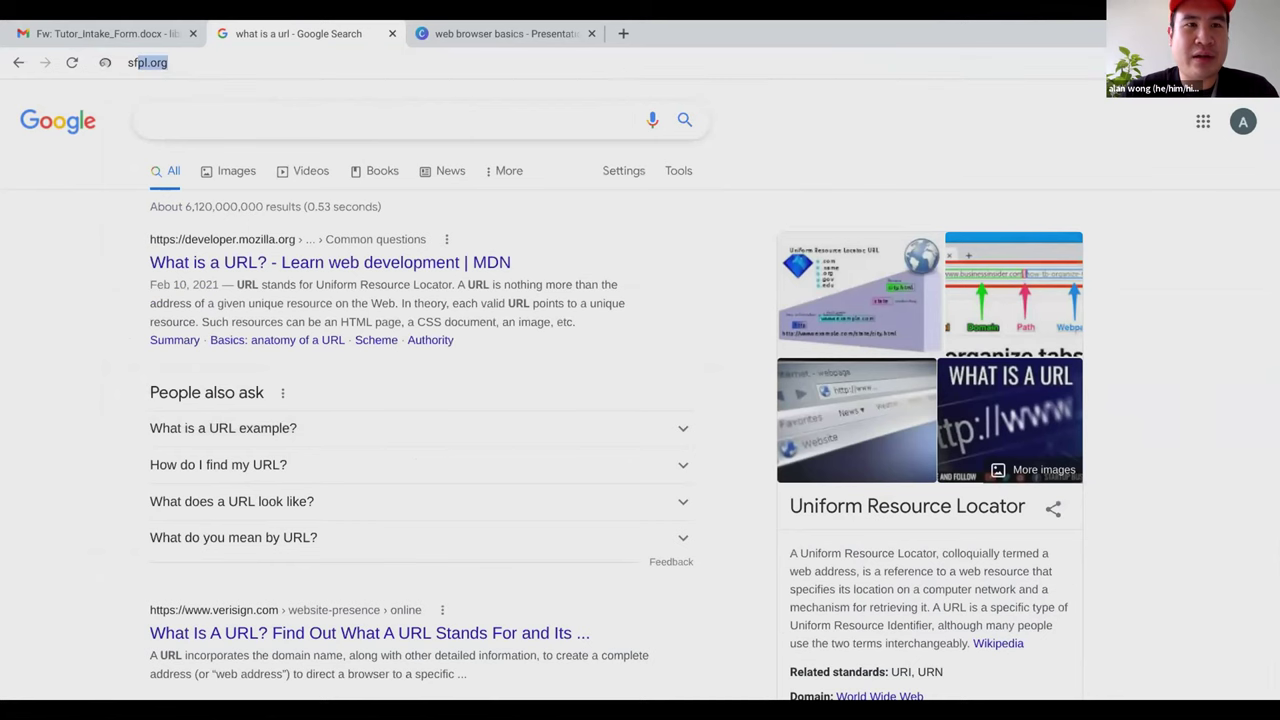
pyautogui.press('Return')
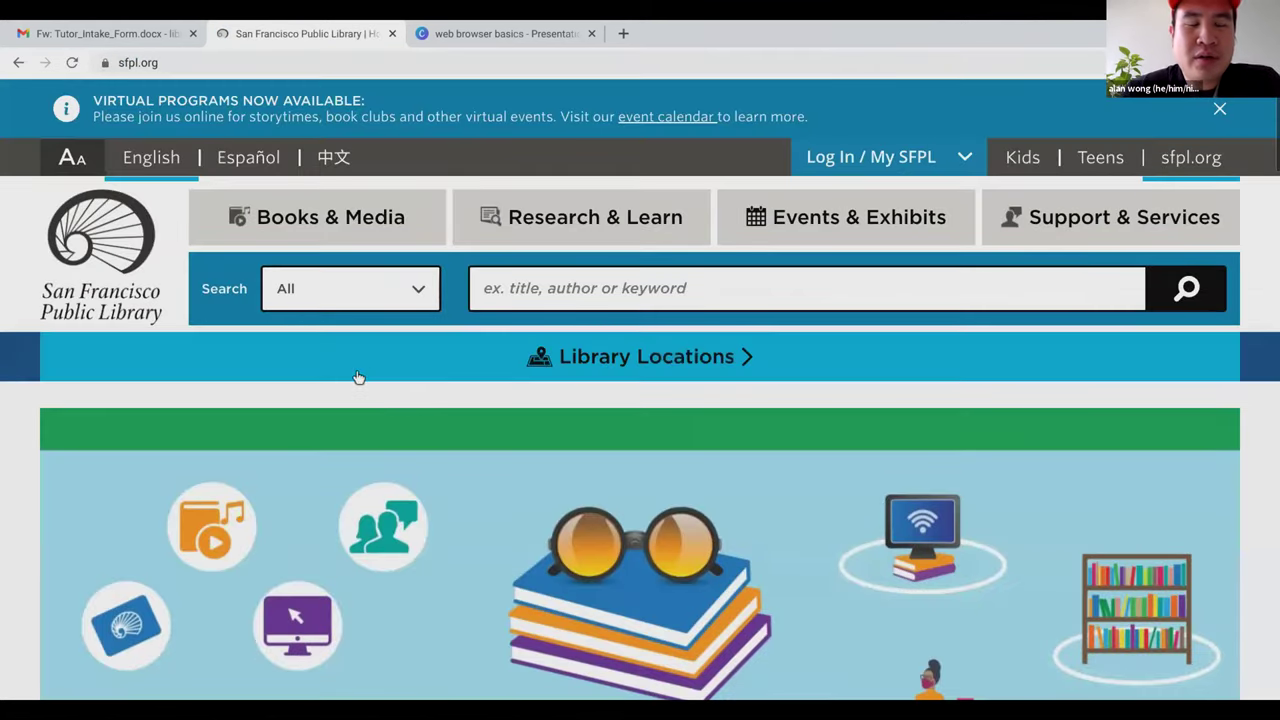
# Scroll the SFPL homepage, highlight the virtual programs announcement, and follow its event calendar link
pyautogui.scroll(-5, 357, 377)
pyautogui.scroll(-10, 247, 432)
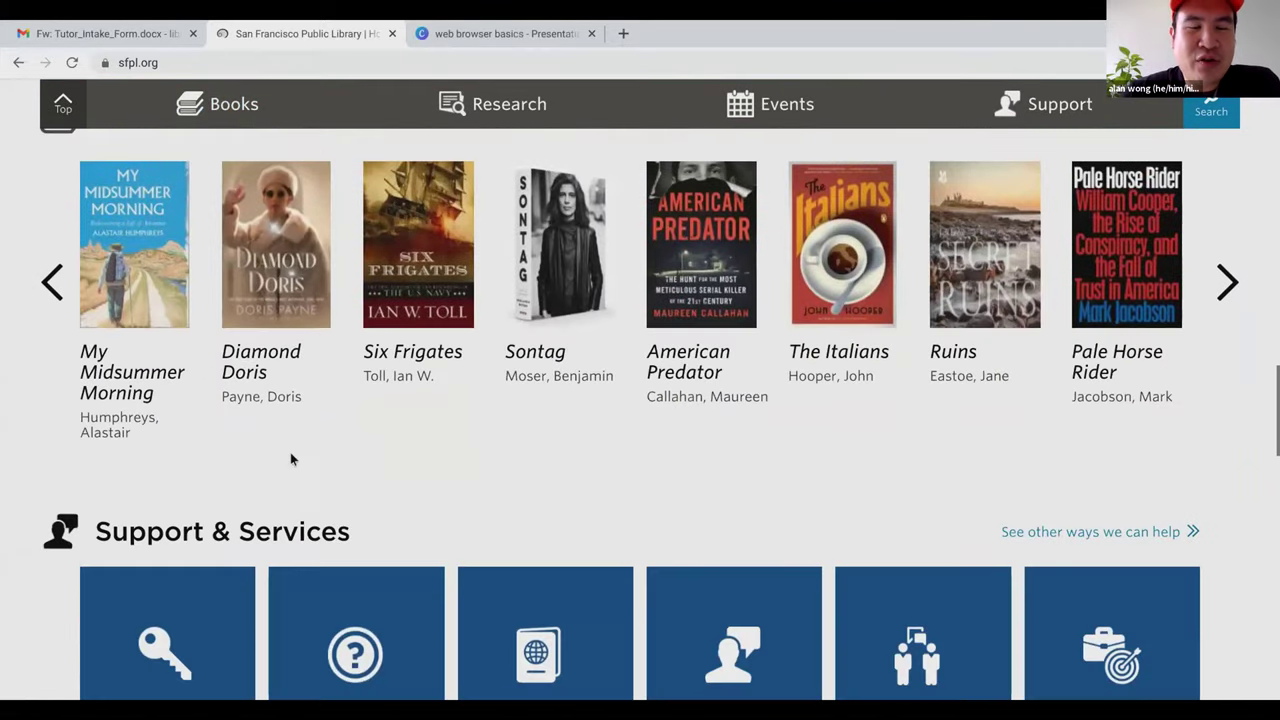
pyautogui.scroll(15, 290, 460)
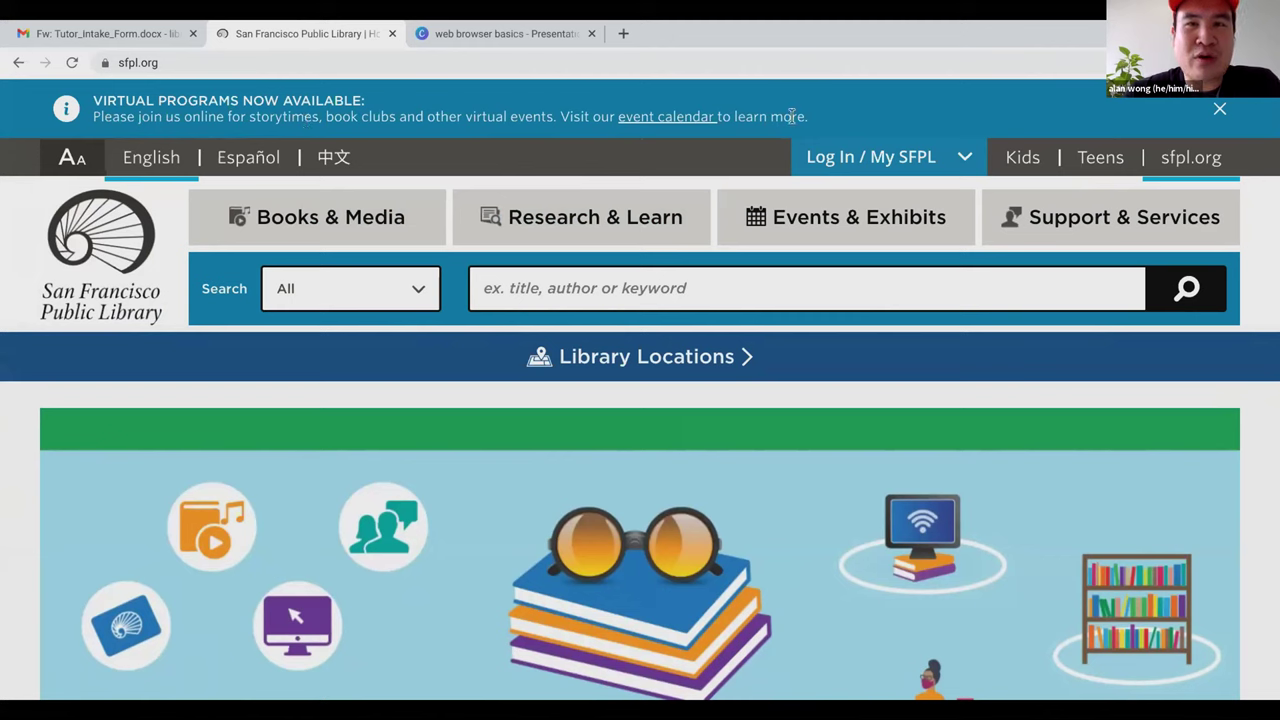
pyautogui.moveTo(95, 116); pyautogui.dragTo(575, 133)
pyautogui.click(574, 130)
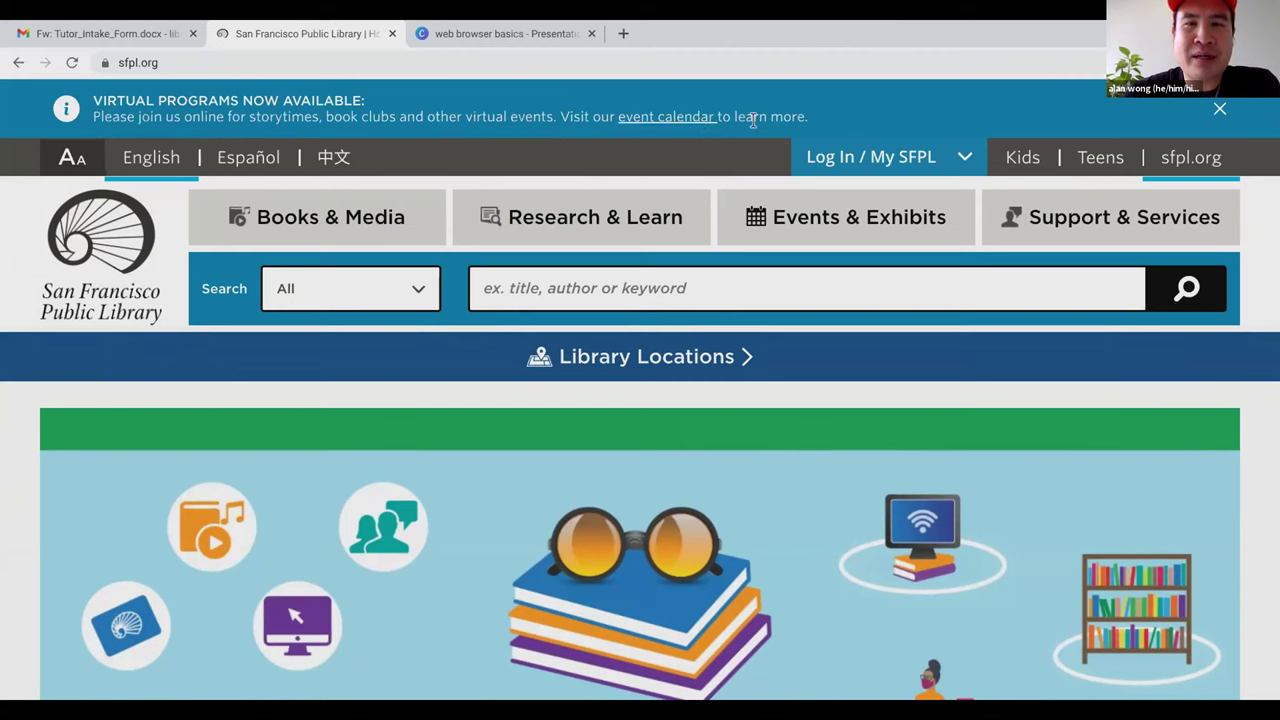
pyautogui.click(667, 118)
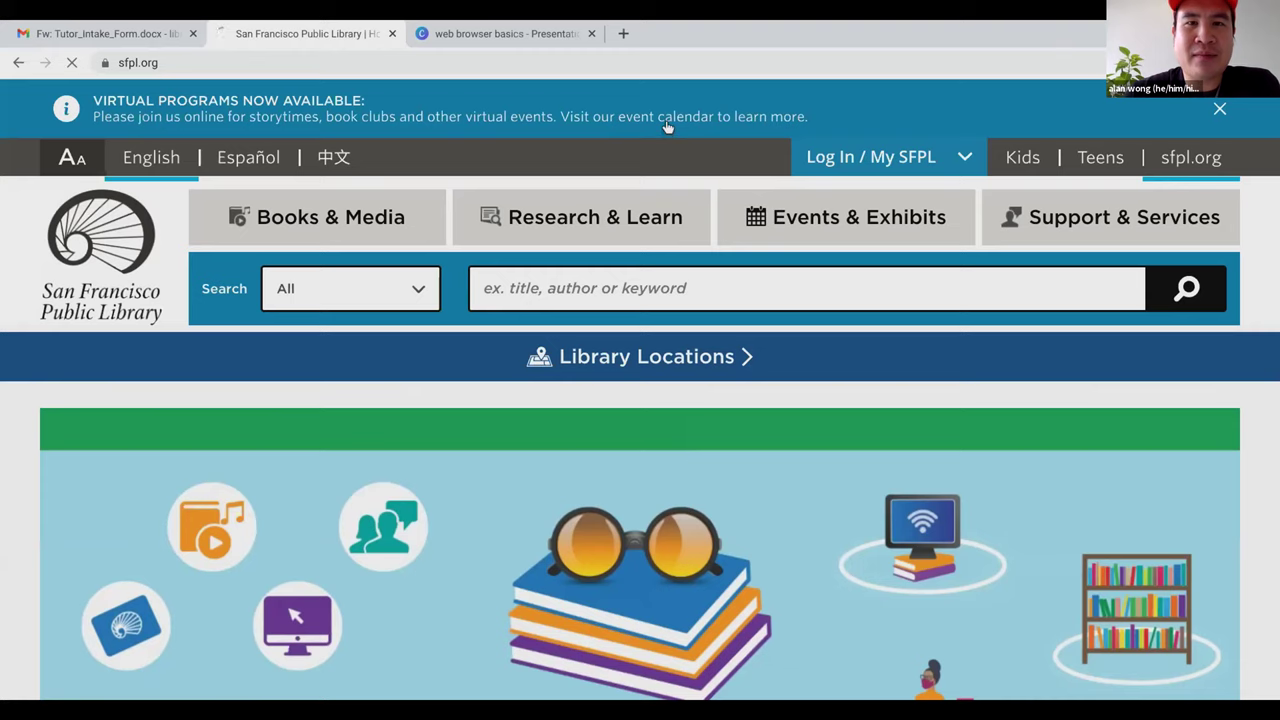